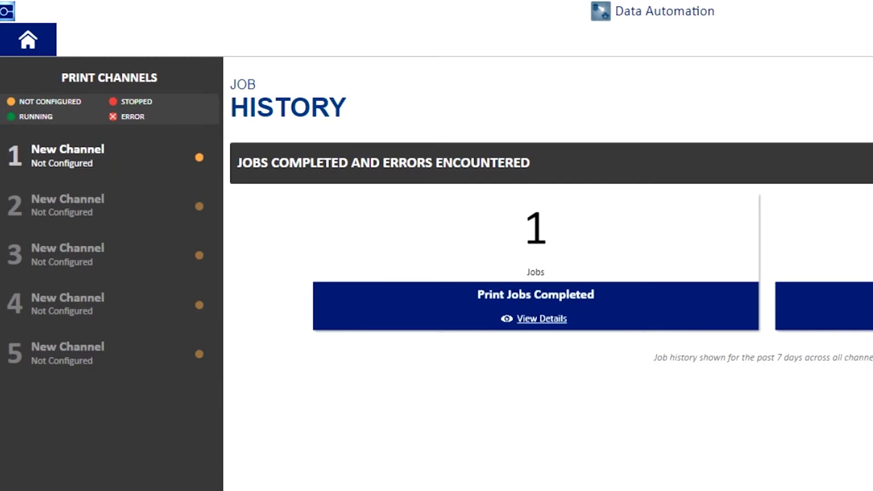
# - Name the first print channel 'Demo Channel'
pyautogui.click(109, 156)
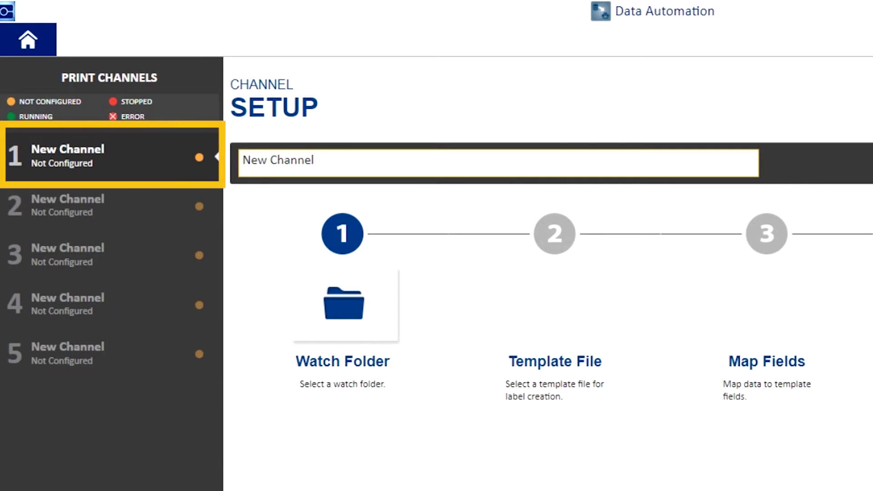
pyautogui.write('Demo Channel')
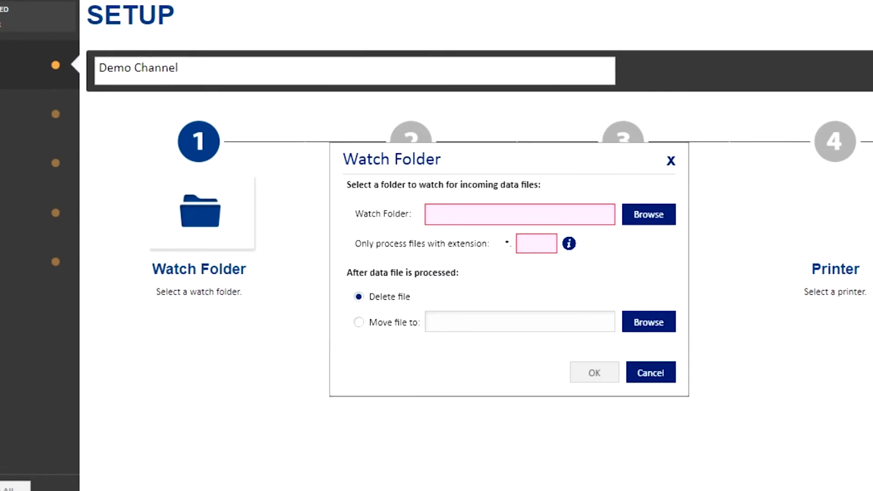
# - Watch C:\Tutorials\Demo_Channel\Watch Folder for txt files, deleting each file after processing
pyautogui.click(649, 214)
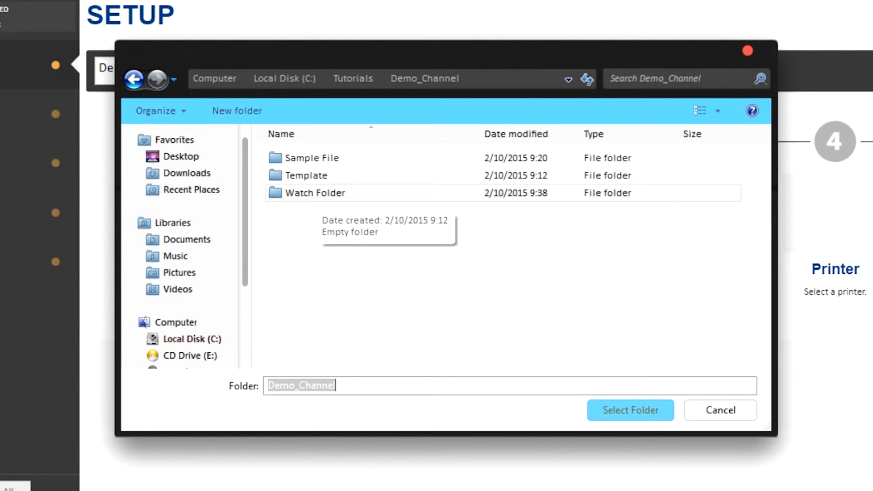
pyautogui.doubleClick(315, 193)
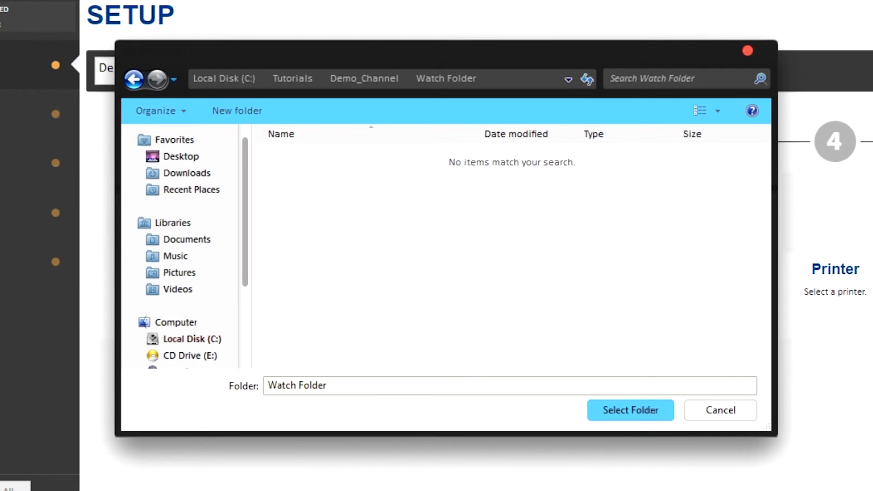
pyautogui.press('Return')
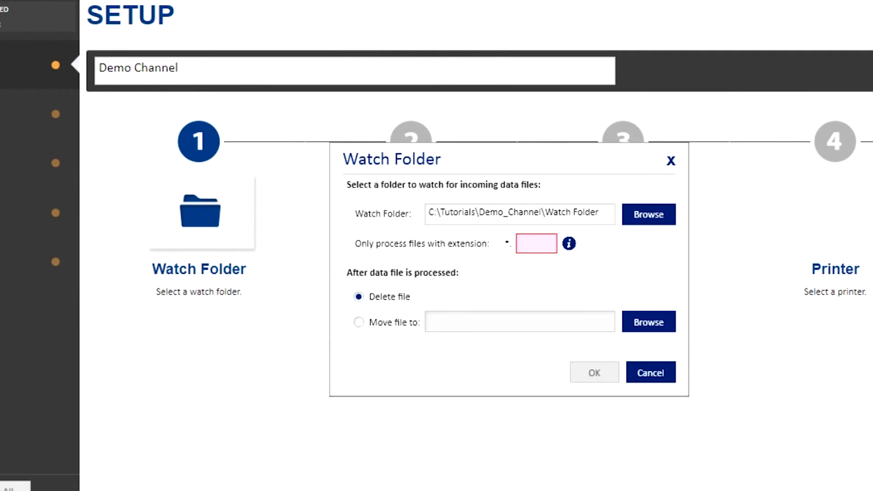
pyautogui.write('txt')
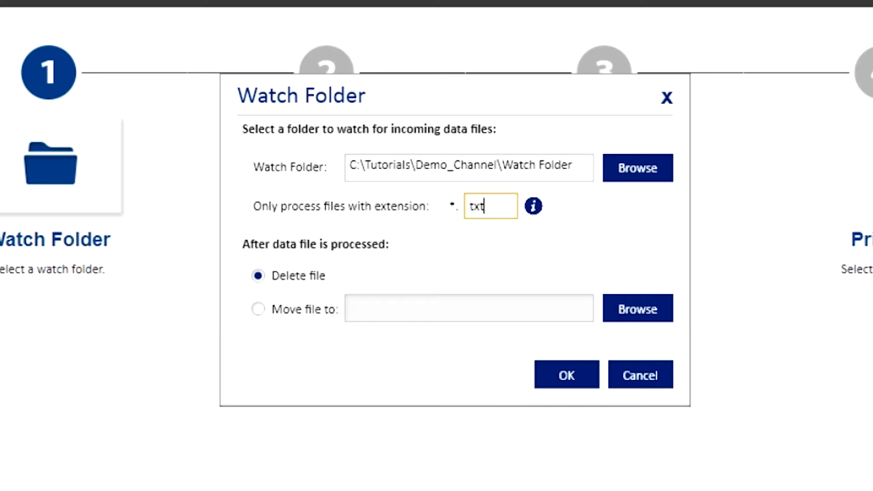
pyautogui.click(258, 276)
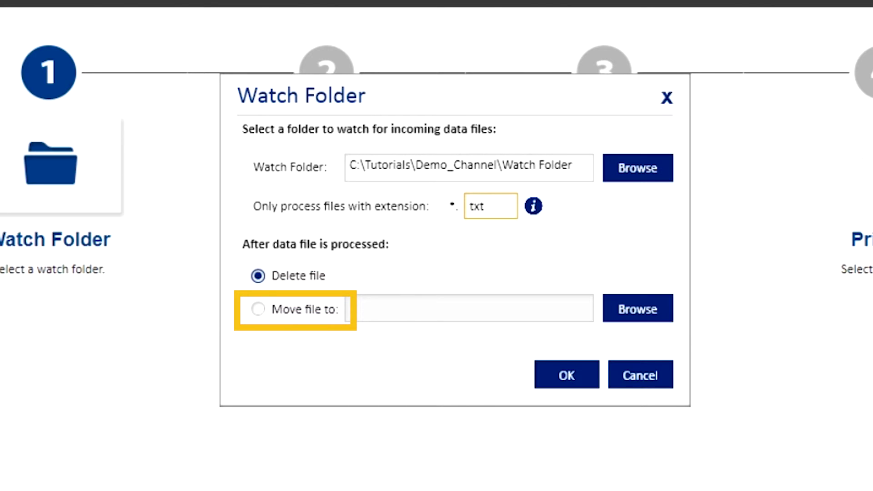
pyautogui.click(567, 376)
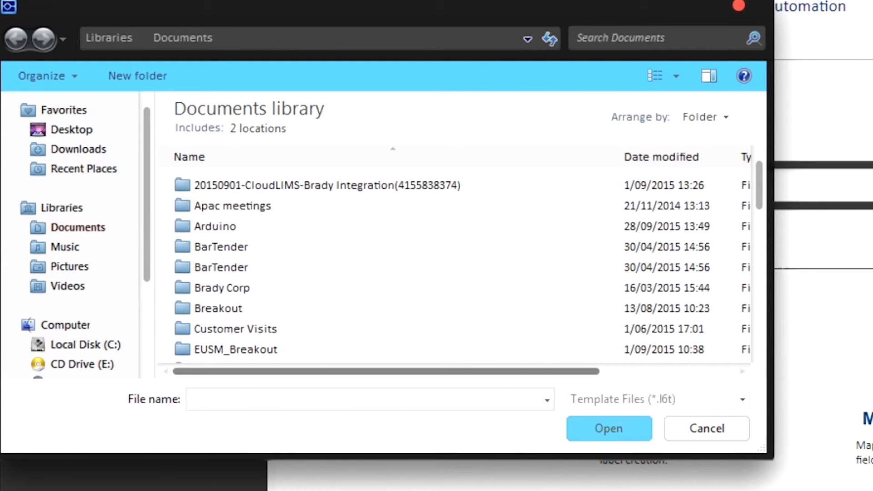
# - Go to C:\Tutorials\Demo_Channel\Template to choose the product_label.l6t template
pyautogui.click(86, 345)
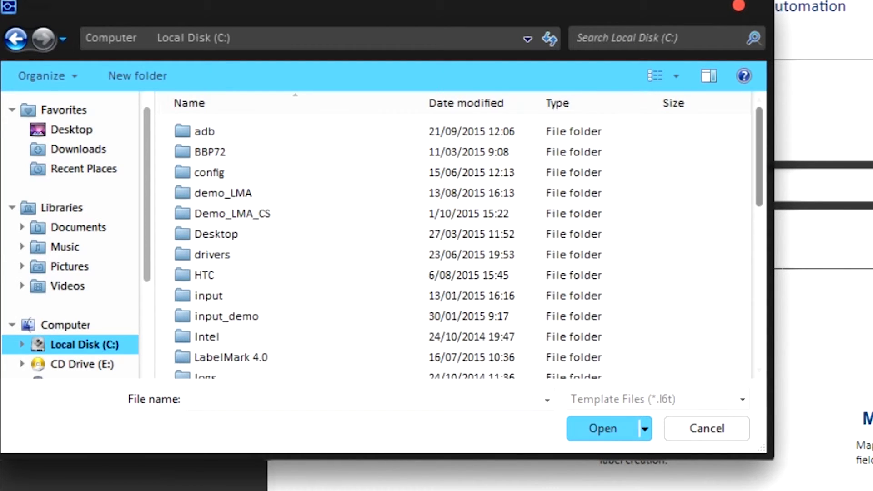
pyautogui.scroll(-5, 459, 241)
pyautogui.scroll(-2, 564, 191)
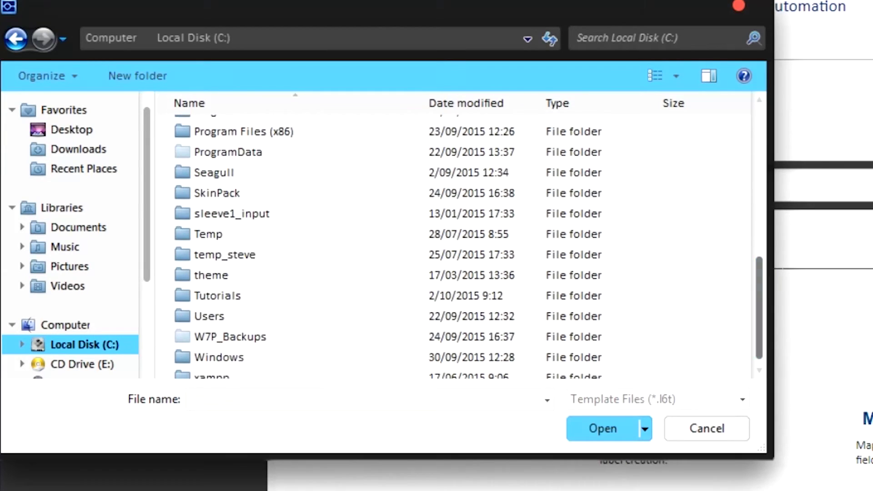
pyautogui.doubleClick(564, 295)
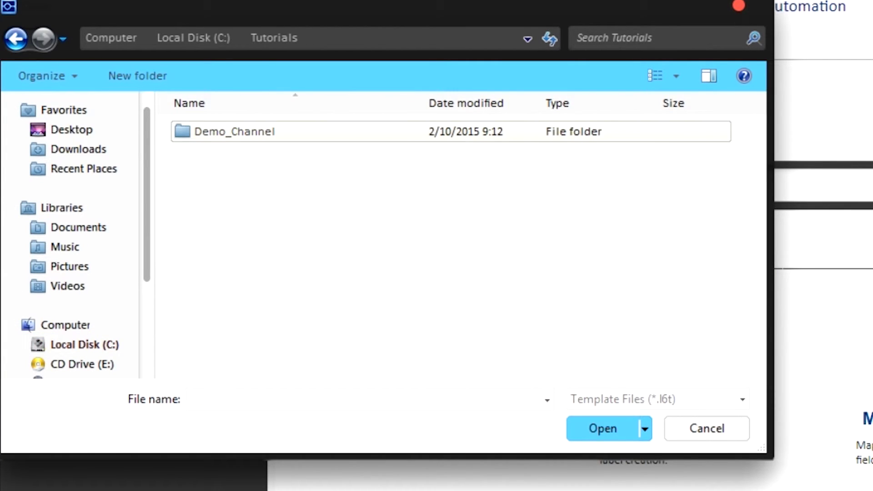
pyautogui.doubleClick(234, 132)
pyautogui.doubleClick(218, 150)
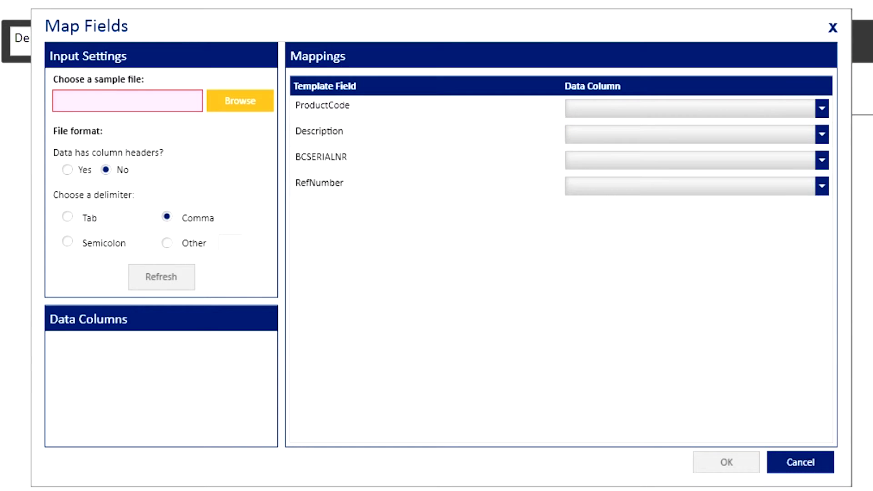
# - Load Sample File\sample_output_from_ERP.txt as sample data with column headers and refresh its columns
pyautogui.click(239, 101)
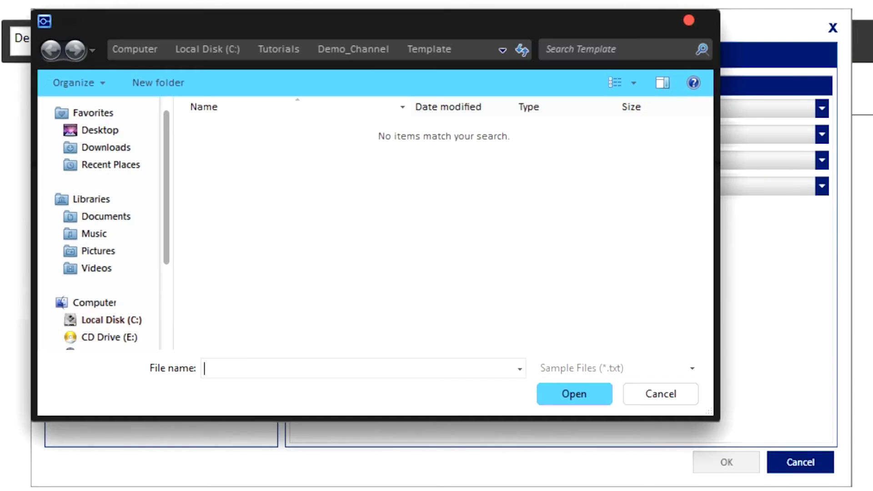
pyautogui.click(353, 49)
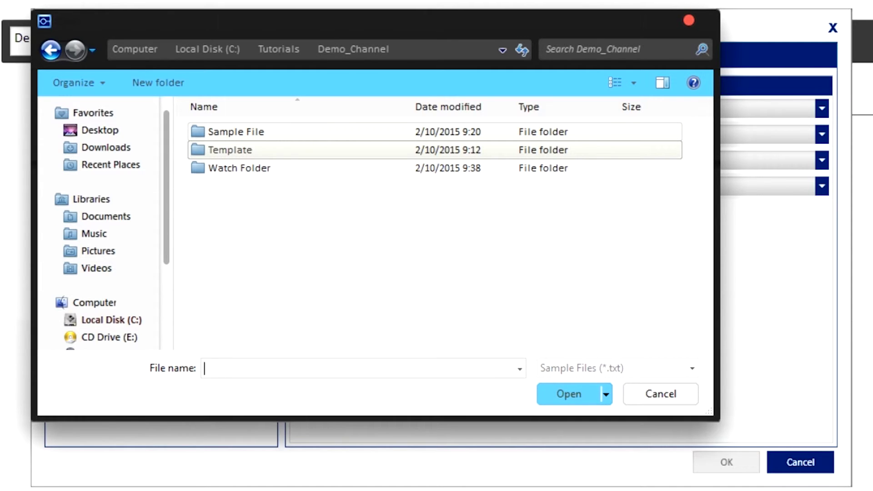
pyautogui.doubleClick(237, 132)
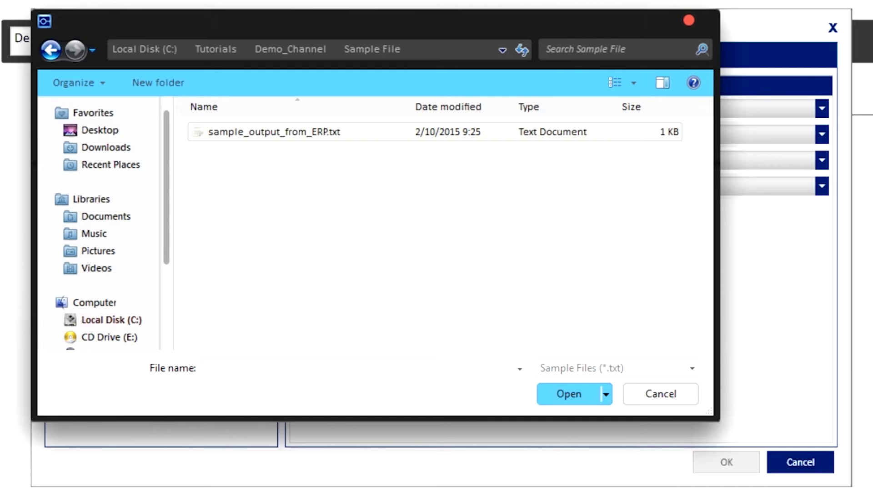
pyautogui.doubleClick(236, 131)
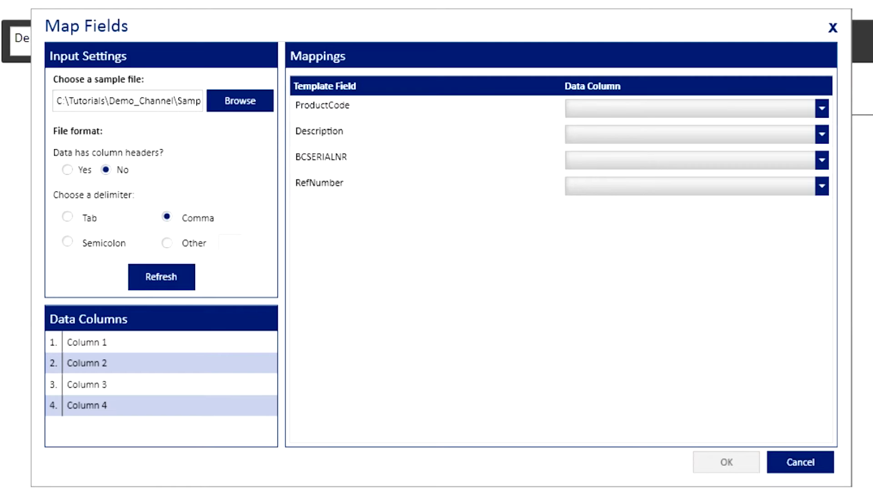
pyautogui.click(68, 170)
pyautogui.click(160, 277)
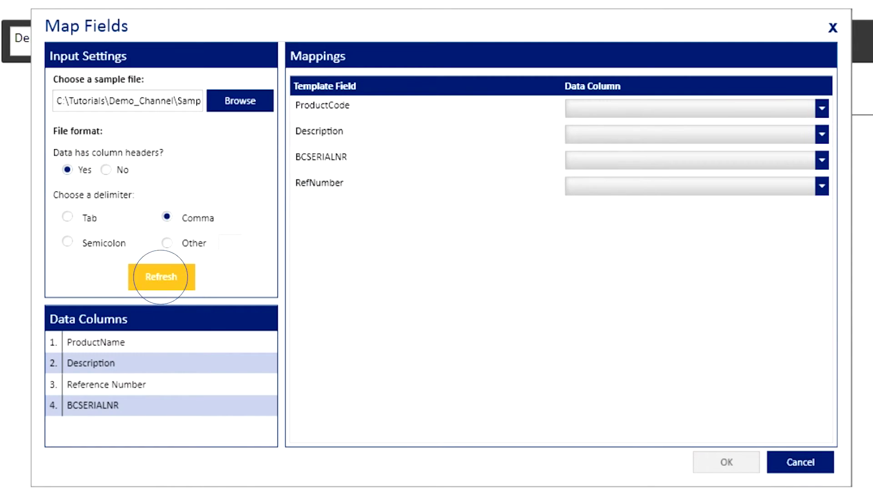
pyautogui.click(167, 216)
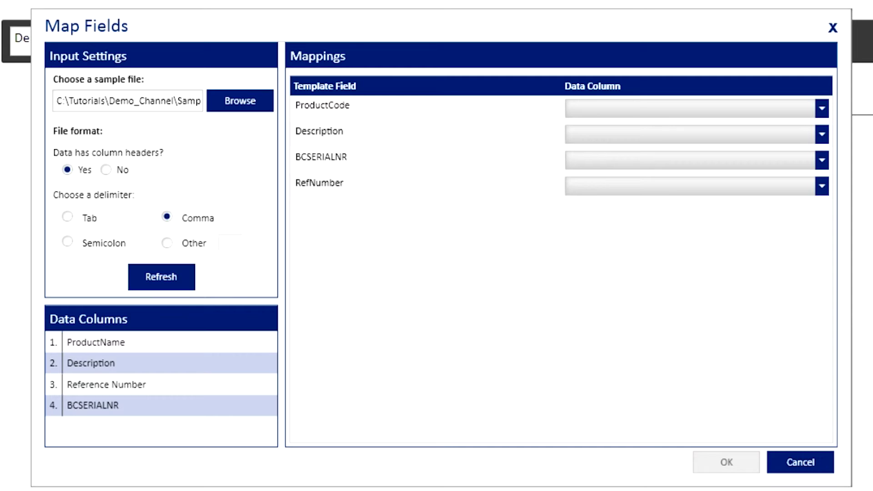
# - Map template field ProductCode to ProductName and Description to Description
pyautogui.click(167, 217)
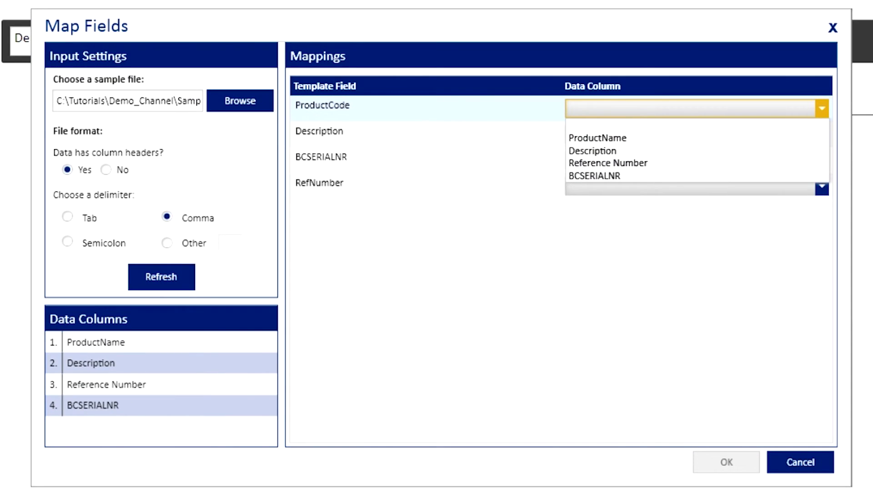
pyautogui.press('Down')
pyautogui.press('Tab')
pyautogui.hotkey('alt', 'Down')
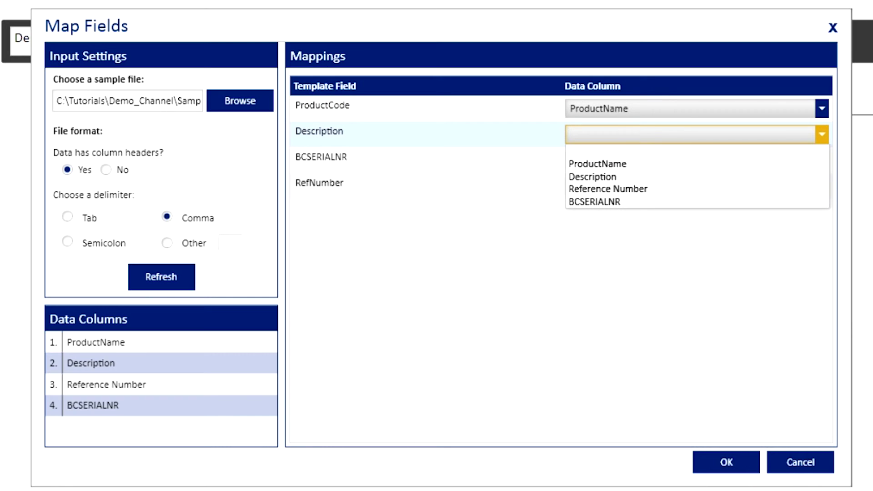
pyautogui.press('Down')
# - Map BCSERIALNR to BCSERIALNR and RefNumber to Reference Number, then save the mappings
pyautogui.press('Down')
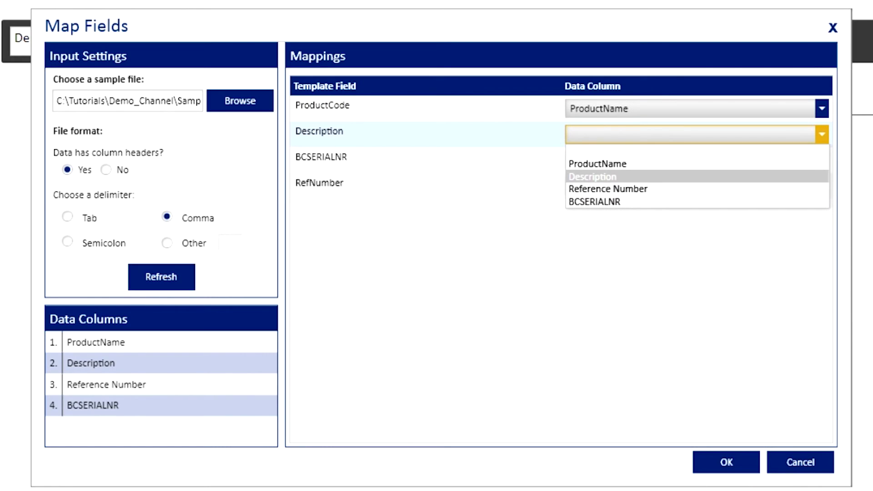
pyautogui.press('Tab')
pyautogui.hotkey('alt', 'Down')
pyautogui.press('Down')
pyautogui.press('Down')
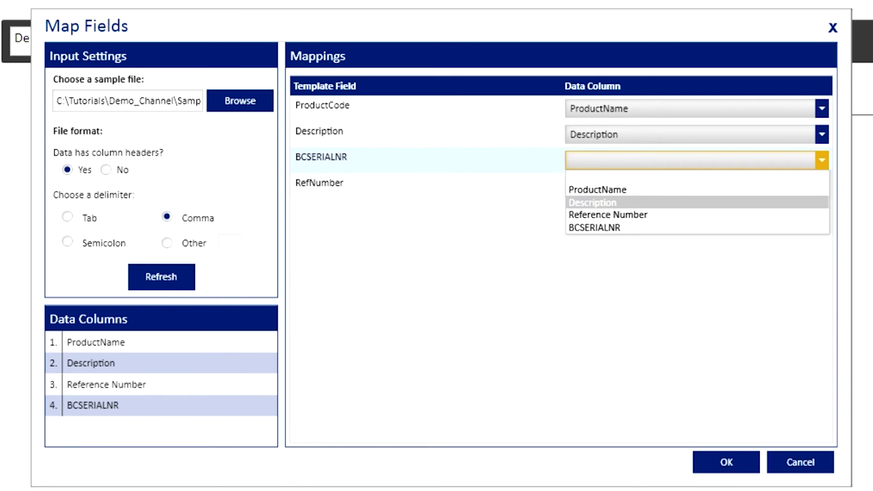
pyautogui.press('Down')
pyautogui.press('Down')
pyautogui.press('Return')
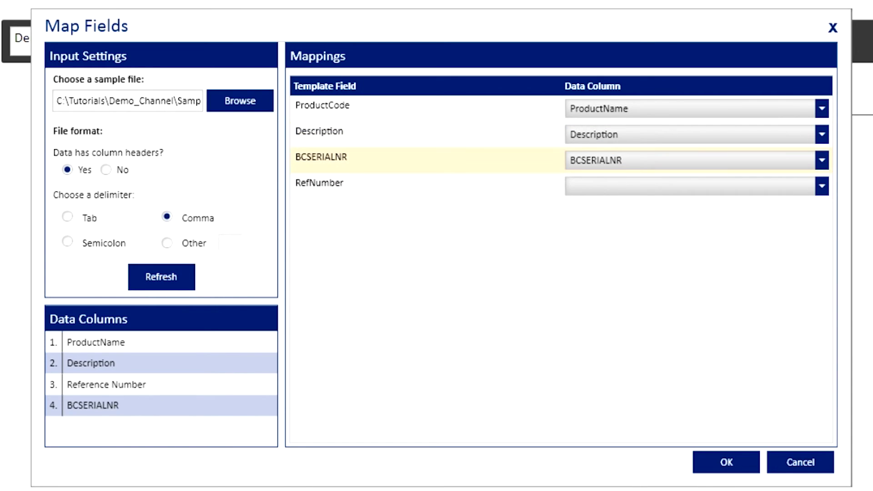
pyautogui.press('Tab')
pyautogui.hotkey('alt', 'Down')
pyautogui.press('Down')
pyautogui.press('Down')
pyautogui.press('Down')
pyautogui.press('Return')
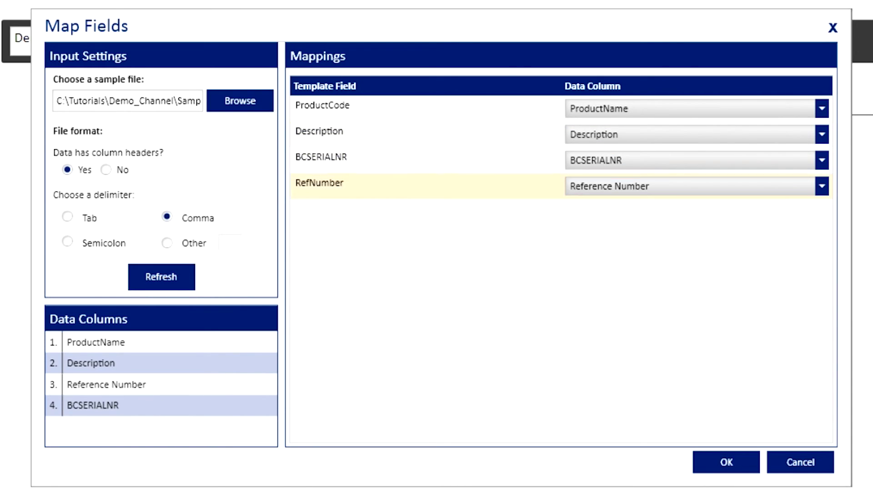
pyautogui.click(727, 462)
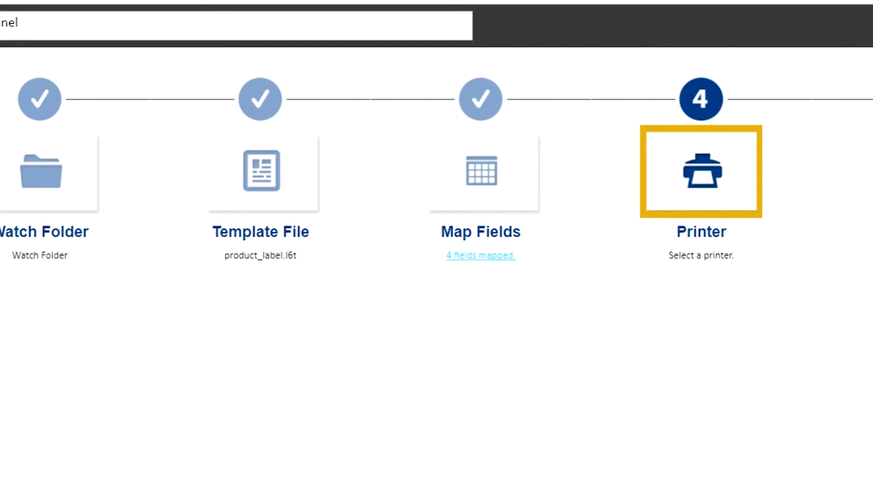
# - Select Brady BBP12 from the printer list as Demo Channel's printer
pyautogui.press('Return')
pyautogui.hotkey('alt', 'Down')
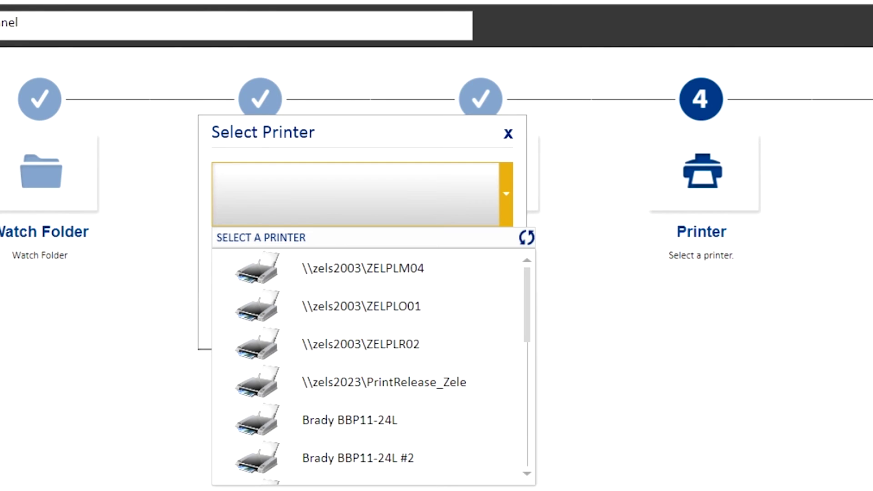
pyautogui.scroll(-5, 371, 364)
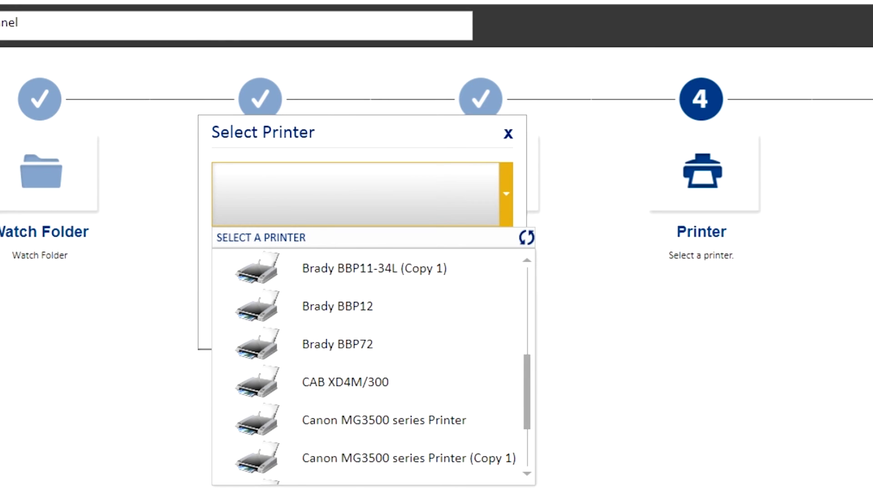
pyautogui.click(388, 306)
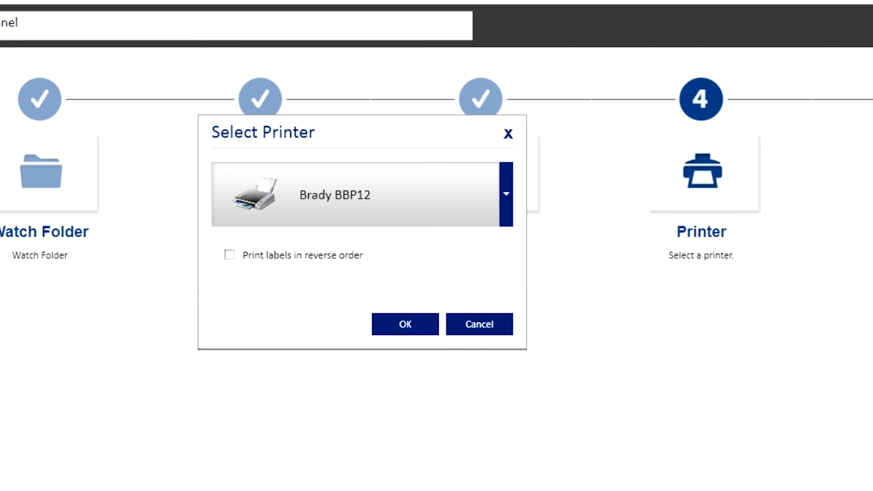
pyautogui.click(404, 323)
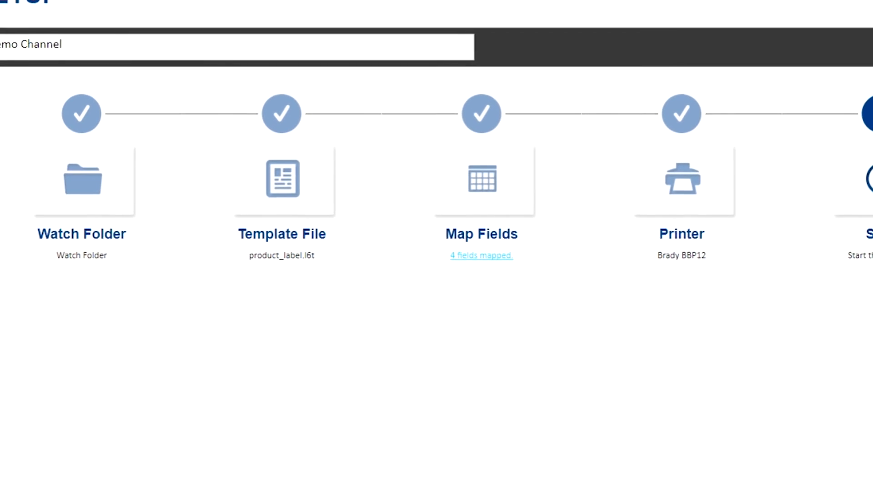